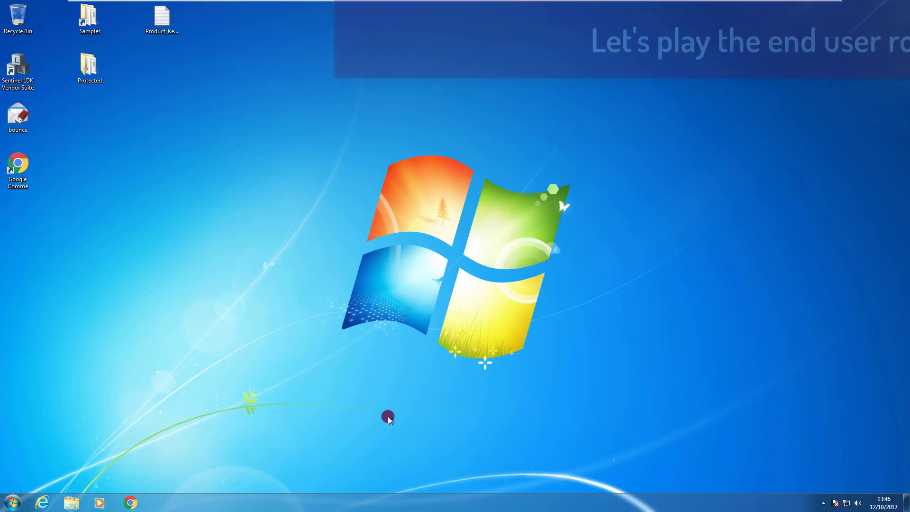
Step: Load the customer portal at localhost:8080/ems/customerLogin.html in a new Chrome window
{"action": "left_click", "coordinate": [131, 502]}
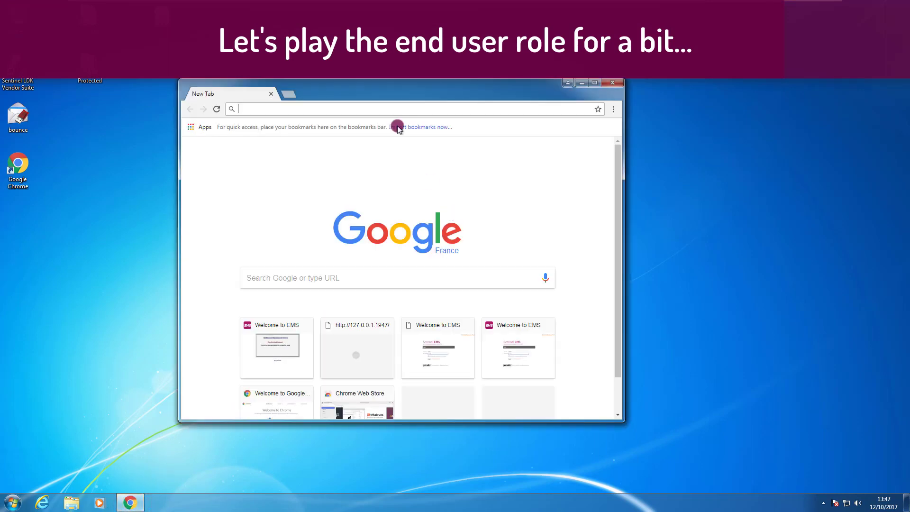
{"action": "left_click", "coordinate": [388, 108]}
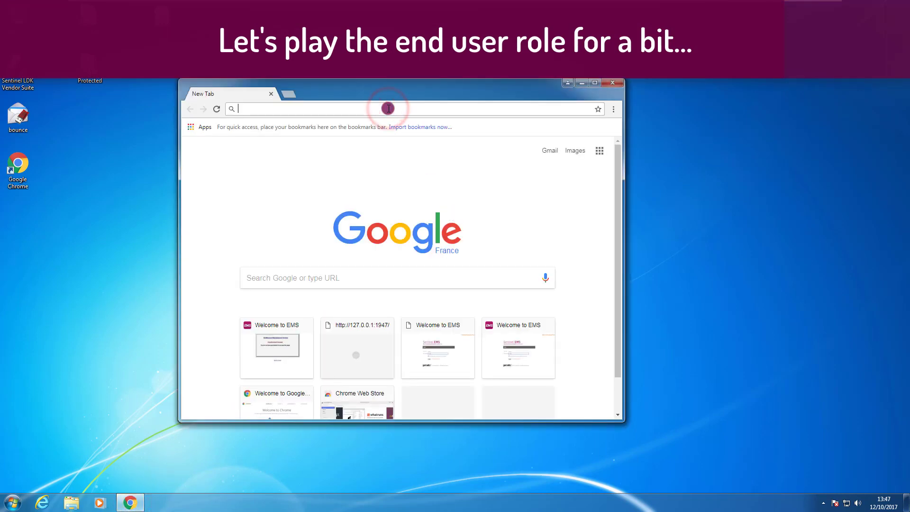
{"action": "type", "text": "http://localhost:8080/ems/customerLogin.html"}
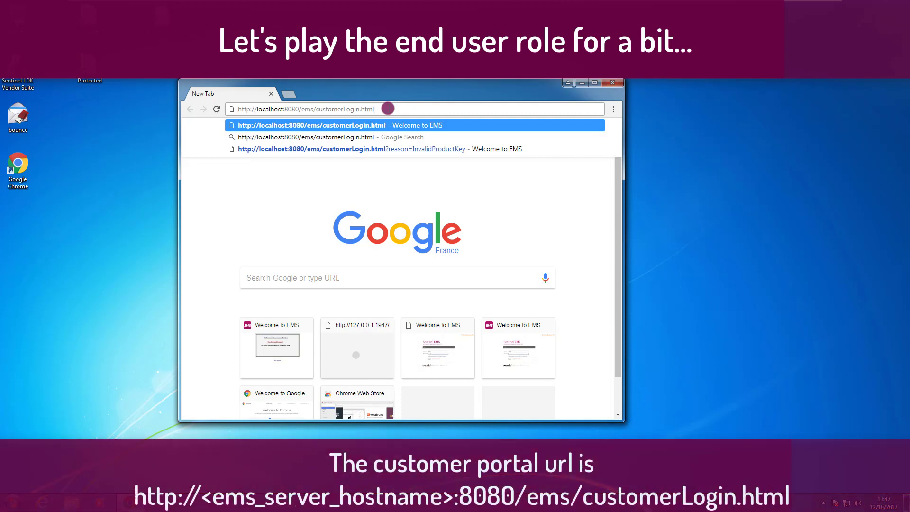
{"action": "key", "text": "Return"}
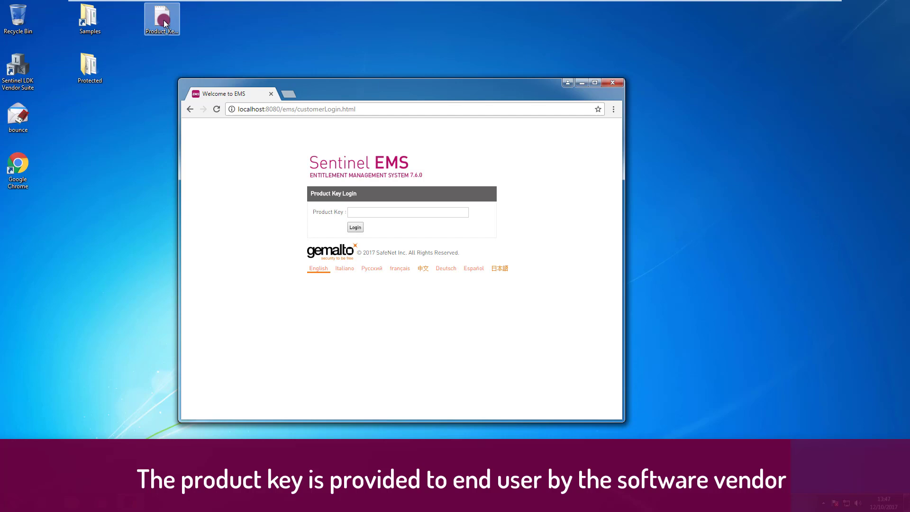
Step: Log in to the customer portal with the pasted product key
{"action": "left_click", "coordinate": [419, 212]}
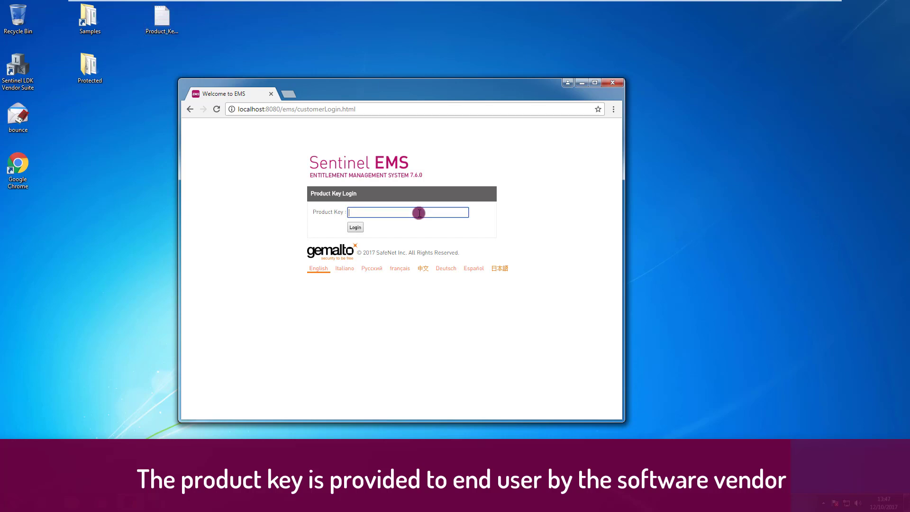
{"action": "key", "text": "ctrl+v"}
{"action": "left_click", "coordinate": [361, 233]}
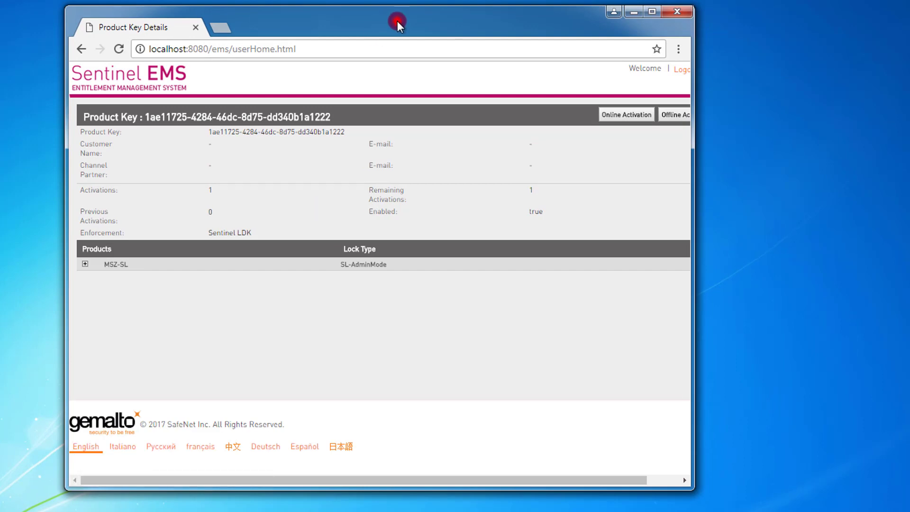
Step: Download the RUS tool from Offline Activation's Generate License, then close Chrome
{"action": "left_click_drag", "start_coordinate": [398, 21], "coordinate": [381, 21]}
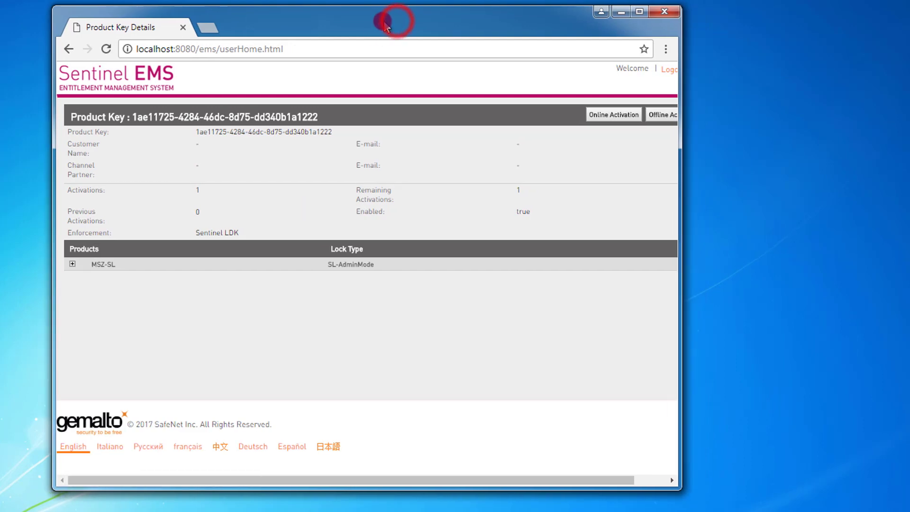
{"action": "left_click", "coordinate": [658, 114]}
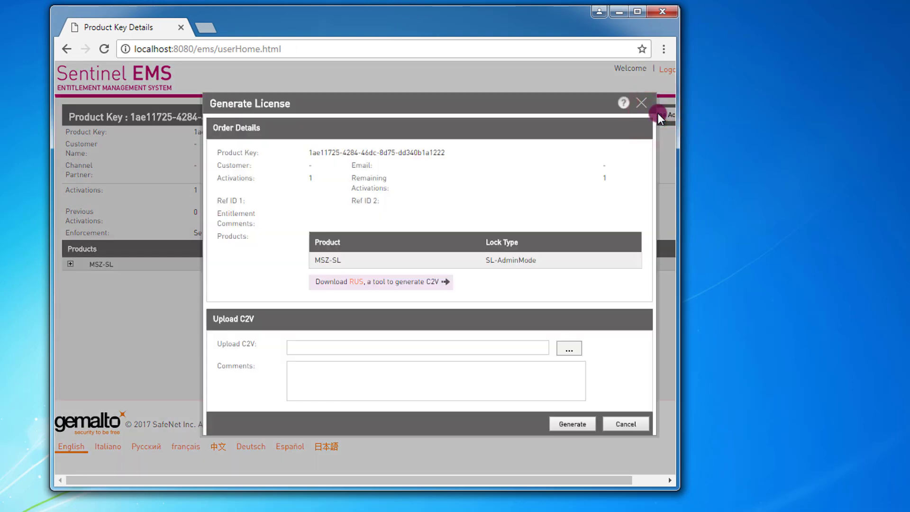
{"action": "left_click", "coordinate": [353, 282]}
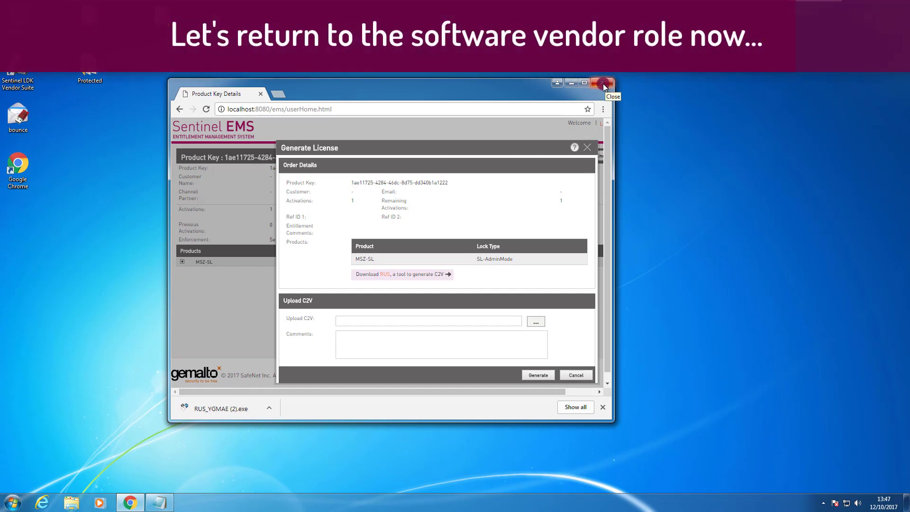
{"action": "left_click", "coordinate": [603, 86]}
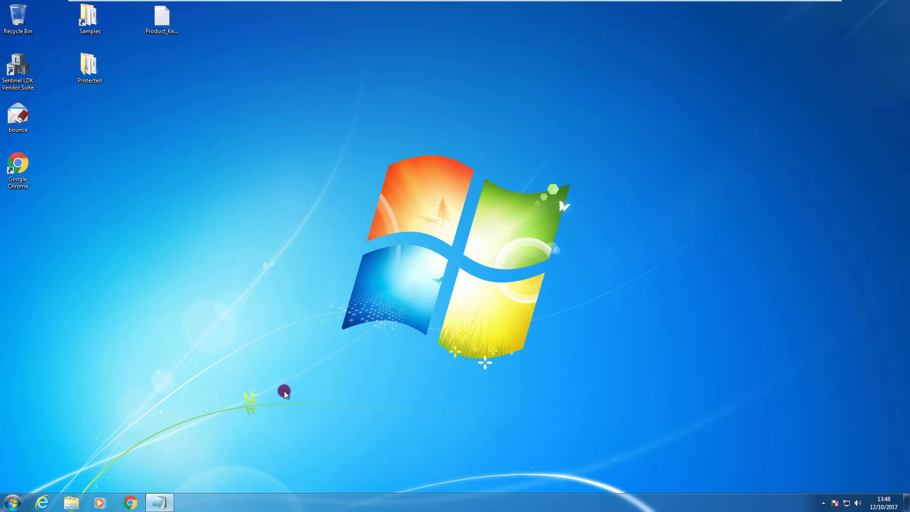
Step: Reopen Chrome and sign in to localhost:8080/ems with the saved admin credentials
{"action": "left_click", "coordinate": [130, 502]}
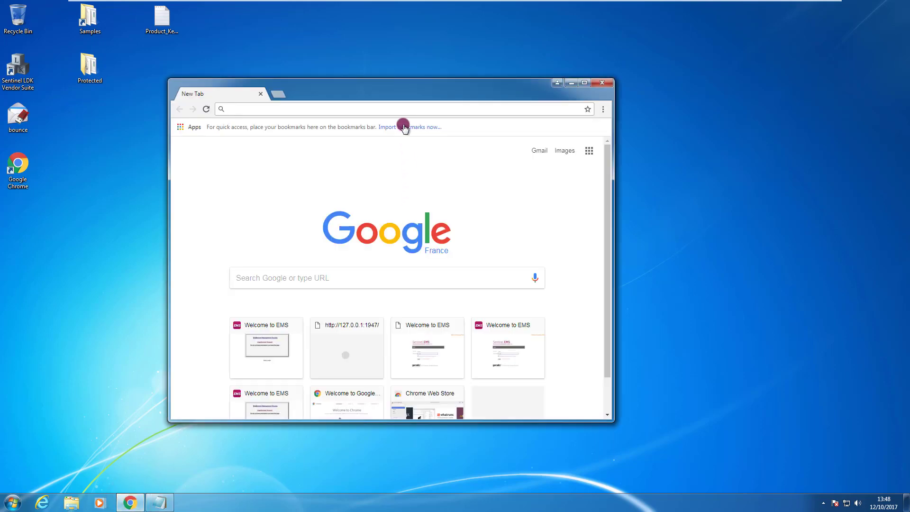
{"action": "left_click", "coordinate": [404, 108]}
{"action": "type", "text": "localhost:8080/ems"}
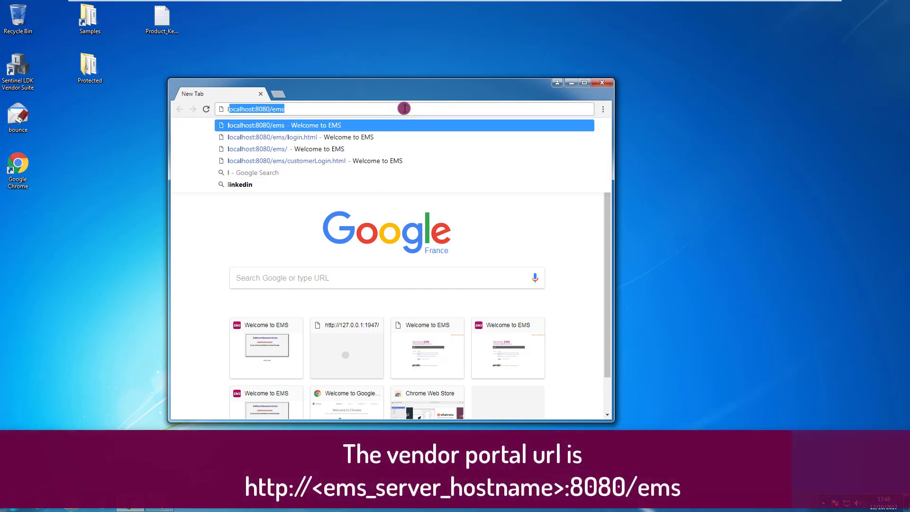
{"action": "key", "text": "Return"}
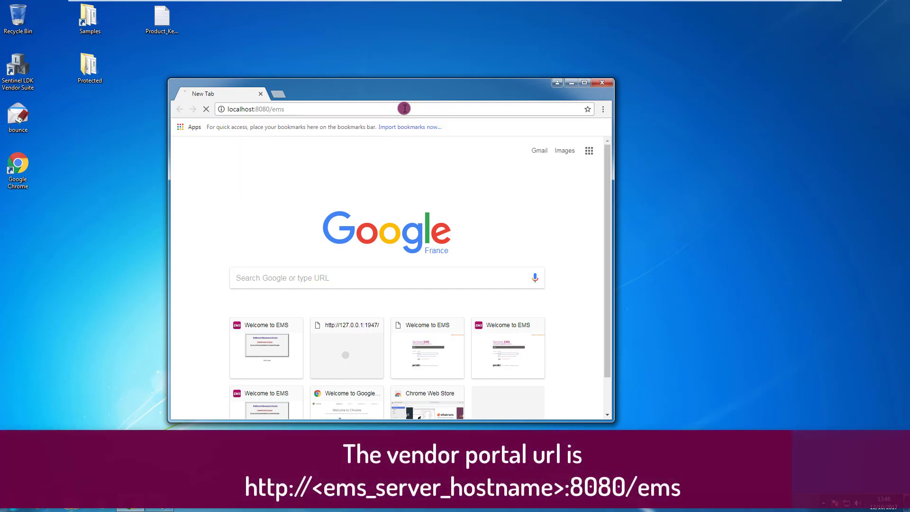
{"action": "left_click", "coordinate": [382, 242]}
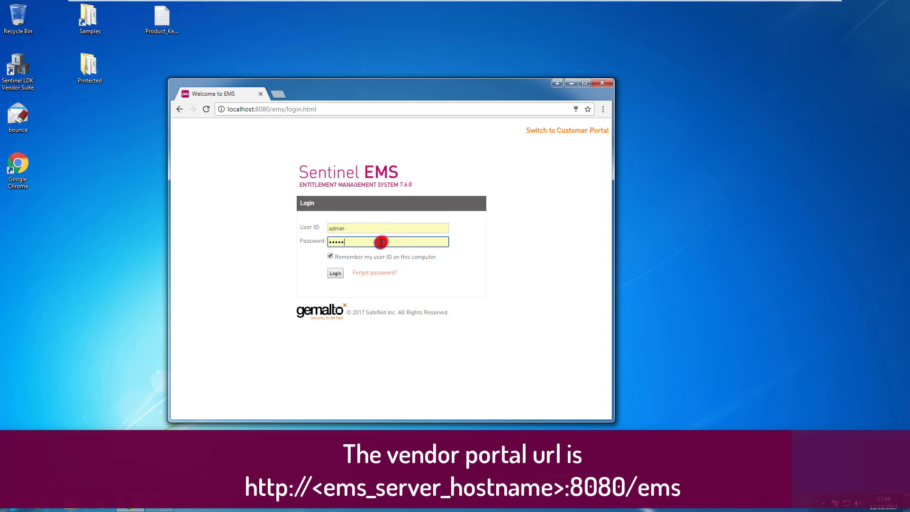
{"action": "left_click", "coordinate": [332, 274]}
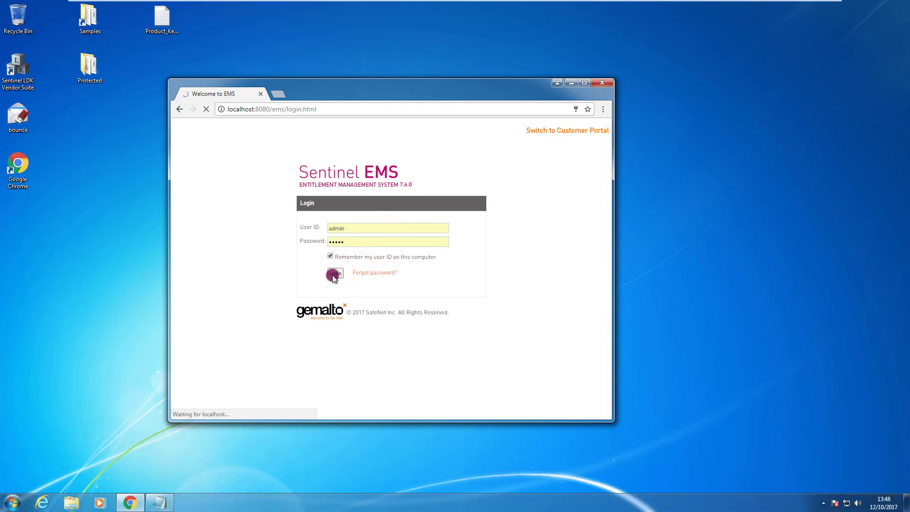
Step: Generate and download the RUS_YGMAE executable from Developer > RUS Branding with batch code YGMAE
{"action": "left_click", "coordinate": [577, 91]}
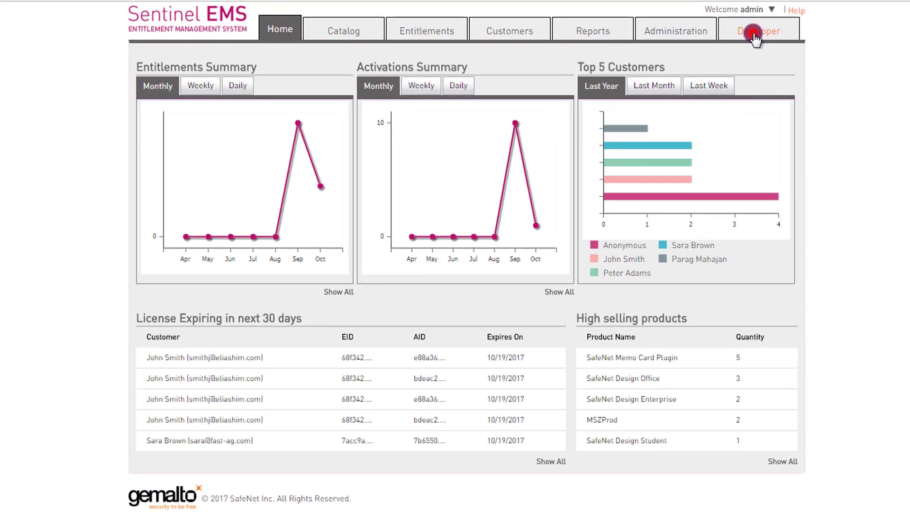
{"action": "left_click", "coordinate": [755, 39]}
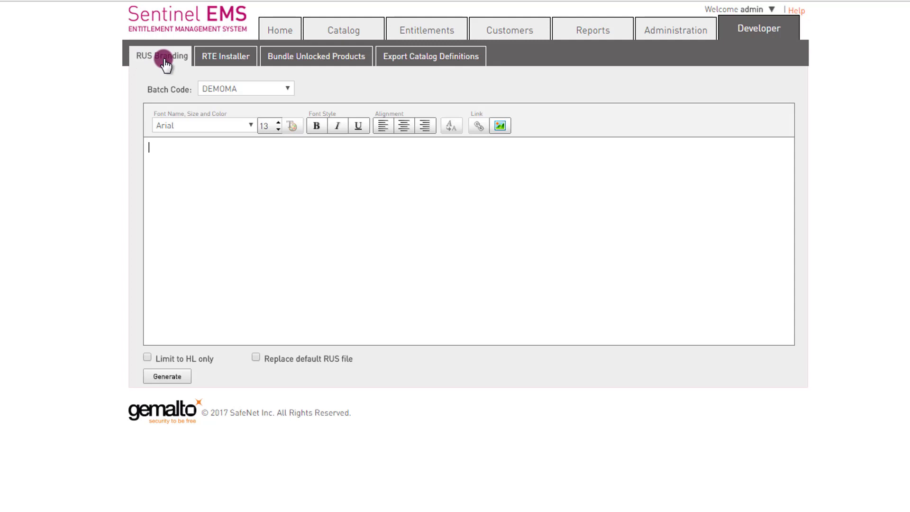
{"action": "left_click", "coordinate": [288, 89]}
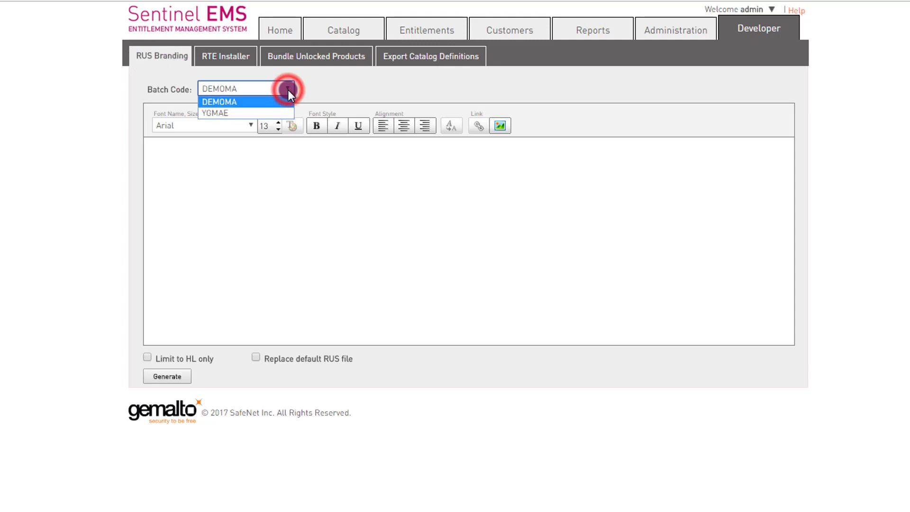
{"action": "left_click", "coordinate": [287, 119]}
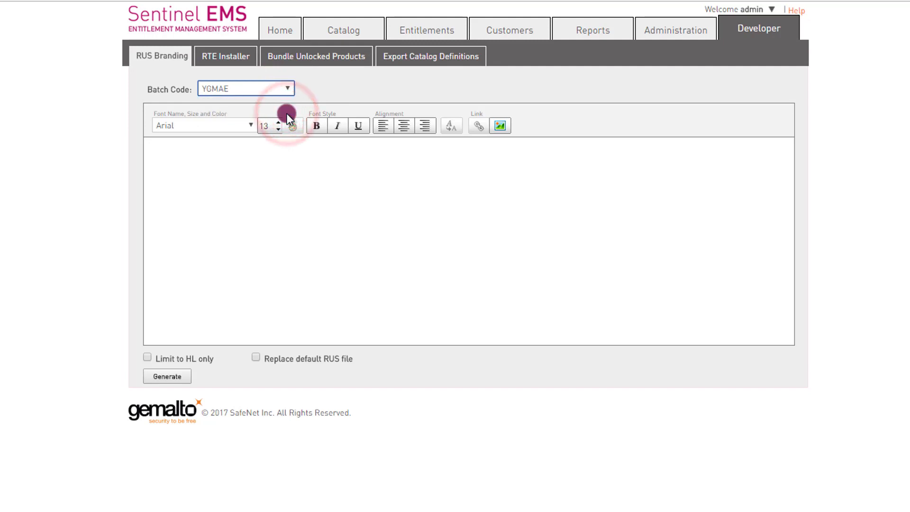
{"action": "left_click", "coordinate": [179, 377]}
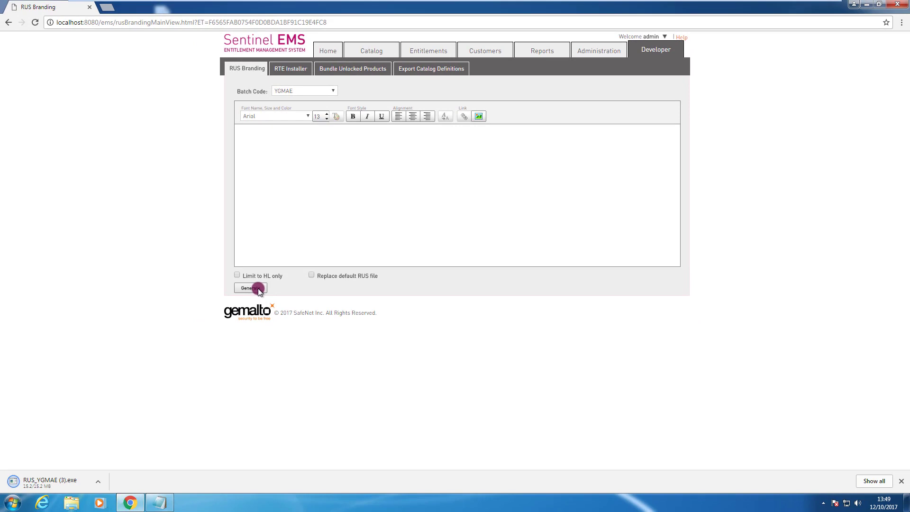
Step: Launch RUS_YGMAE from the Downloads folder for installing a new protection key
{"action": "left_click", "coordinate": [99, 482]}
{"action": "left_click", "coordinate": [134, 451]}
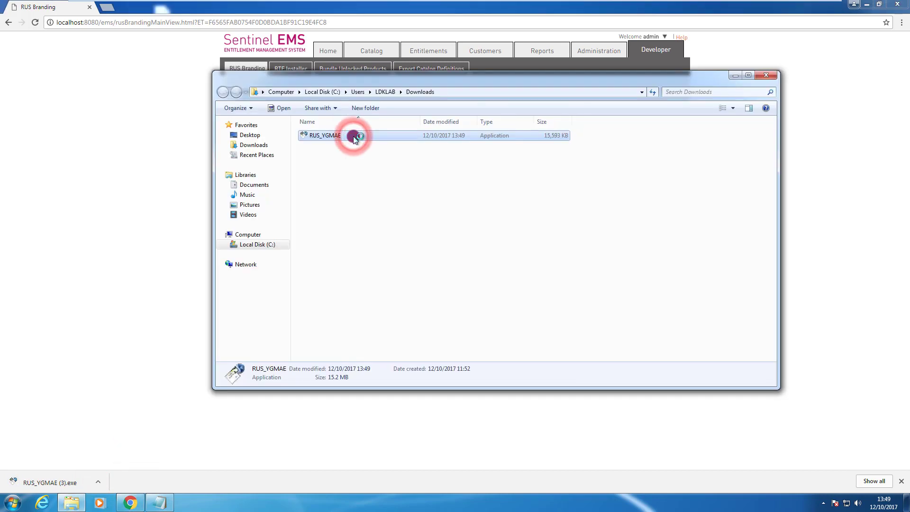
{"action": "double_click", "coordinate": [354, 138]}
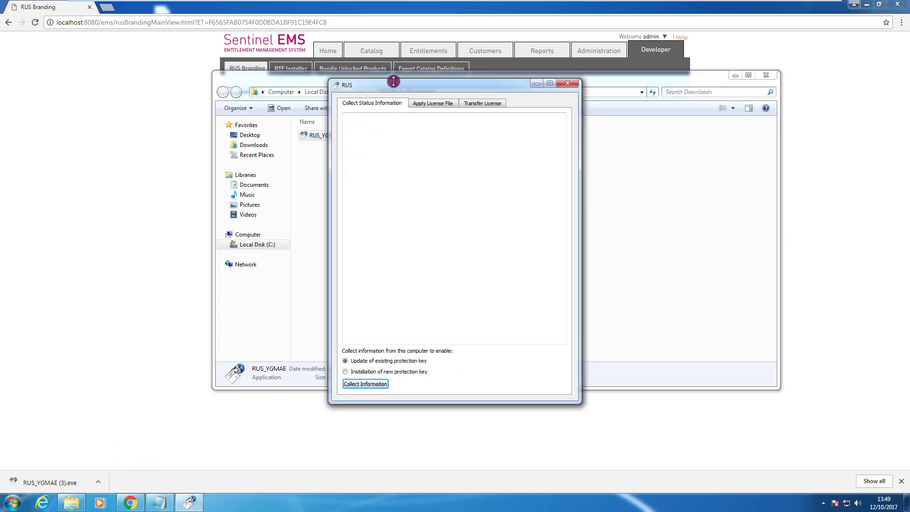
{"action": "left_click_drag", "start_coordinate": [393, 84], "coordinate": [381, 106]}
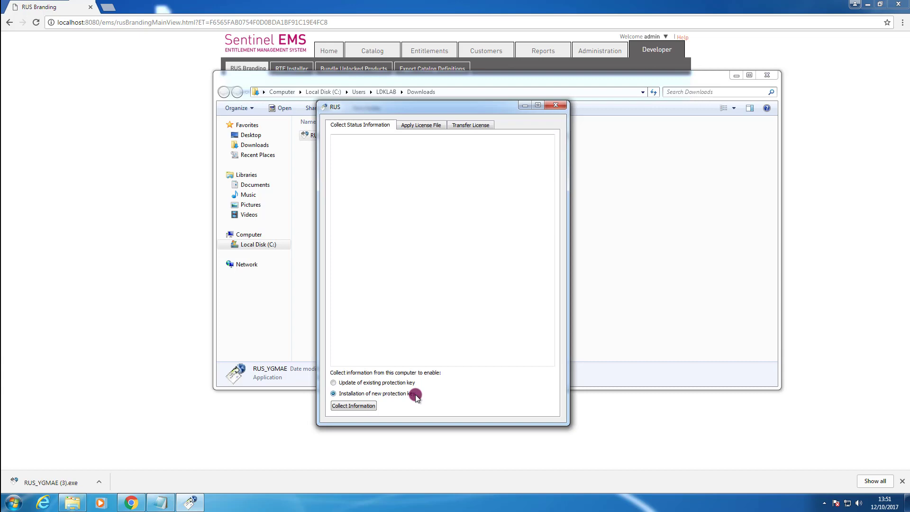
Step: Collect this computer's information and save the fingerprint C2V file to the Desktop
{"action": "left_click", "coordinate": [363, 407]}
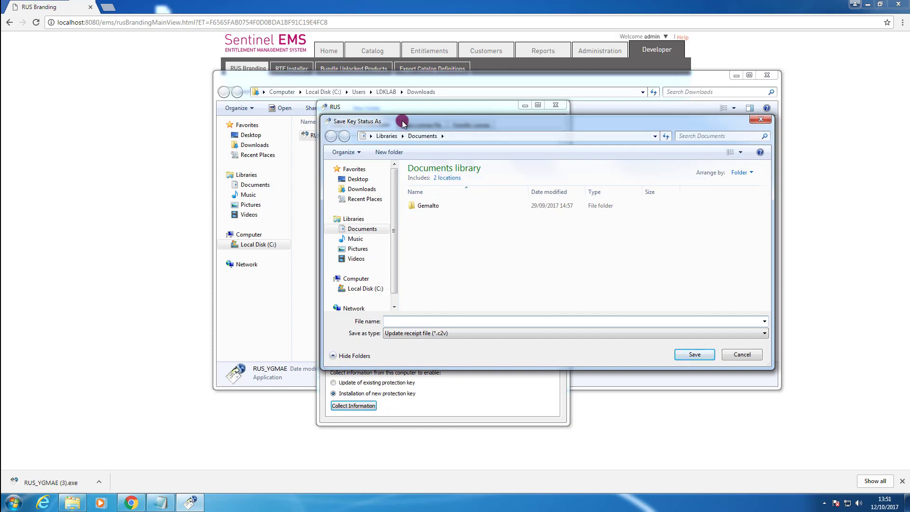
{"action": "left_click", "coordinate": [358, 179]}
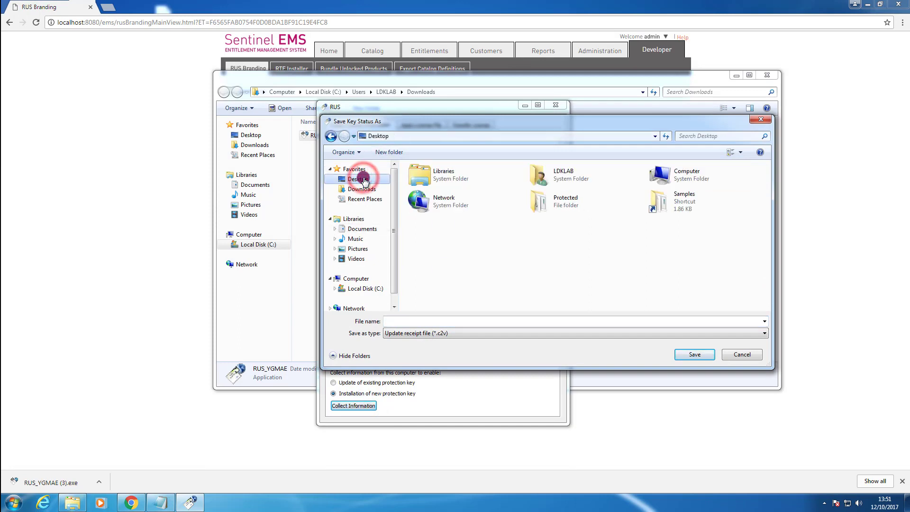
{"action": "left_click", "coordinate": [440, 323]}
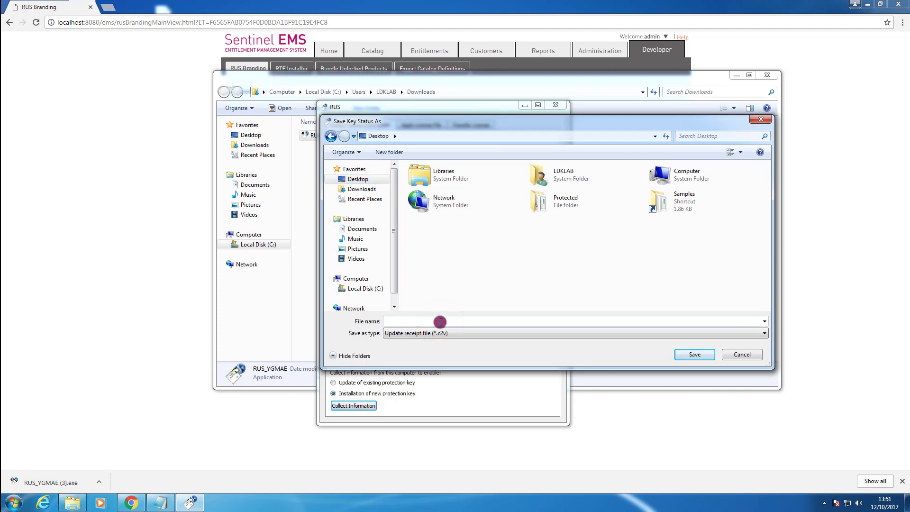
{"action": "type", "text": "fingerpr"}
{"action": "type", "text": "int"}
{"action": "key", "text": "Return"}
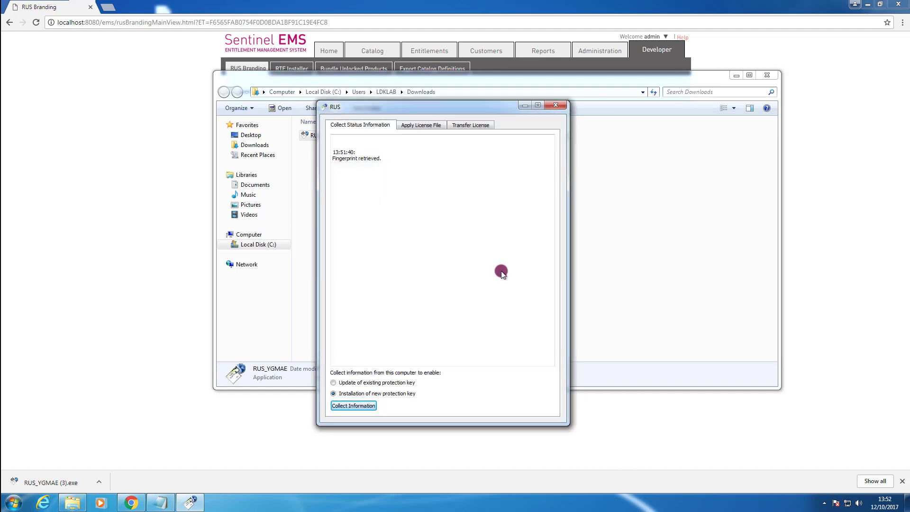
{"action": "left_click", "coordinate": [420, 127]}
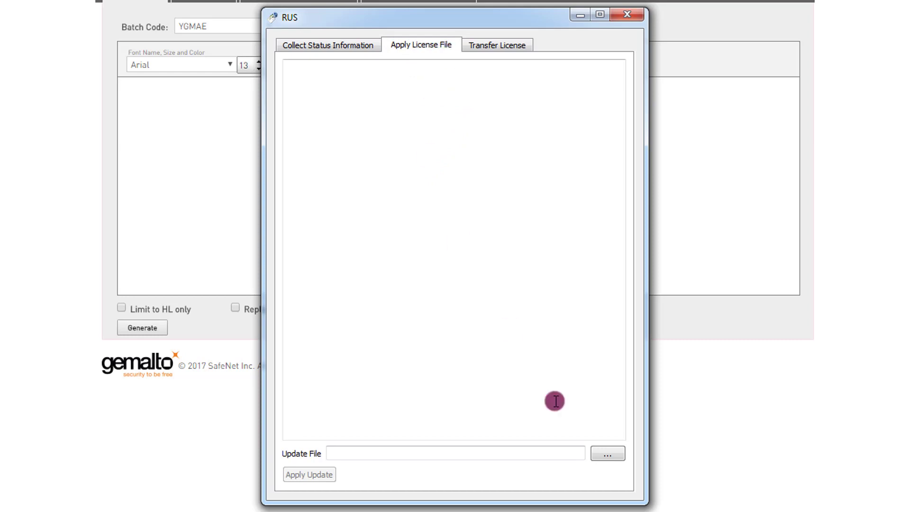
Step: Apply the update from the V2C license file on the Desktop
{"action": "left_click", "coordinate": [620, 455]}
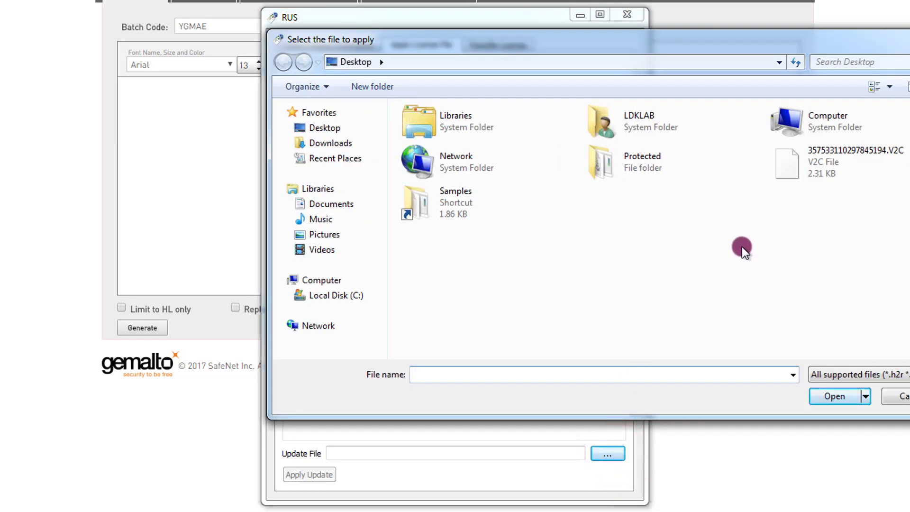
{"action": "left_click", "coordinate": [815, 165]}
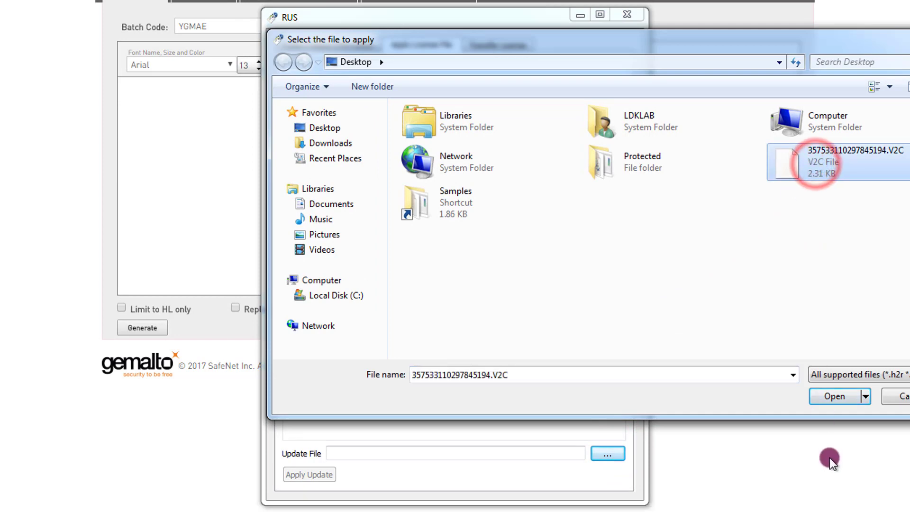
{"action": "left_click", "coordinate": [835, 399]}
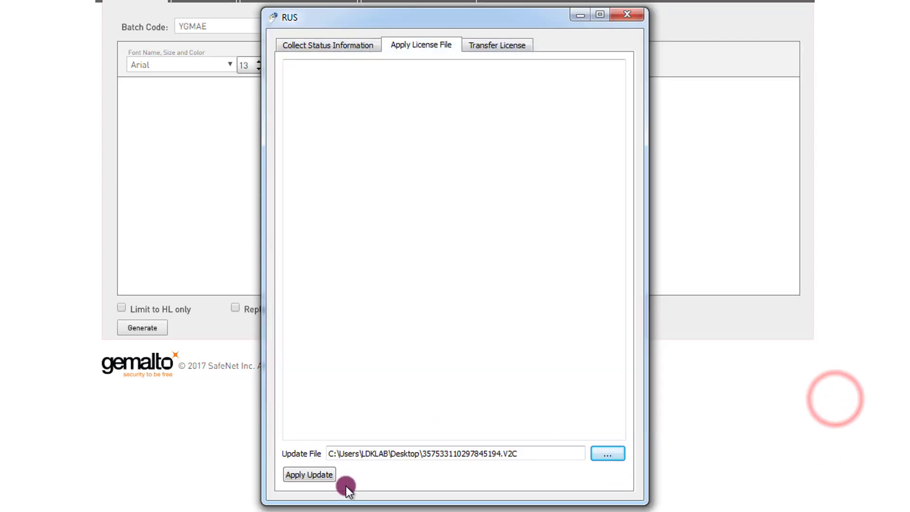
{"action": "left_click", "coordinate": [312, 477]}
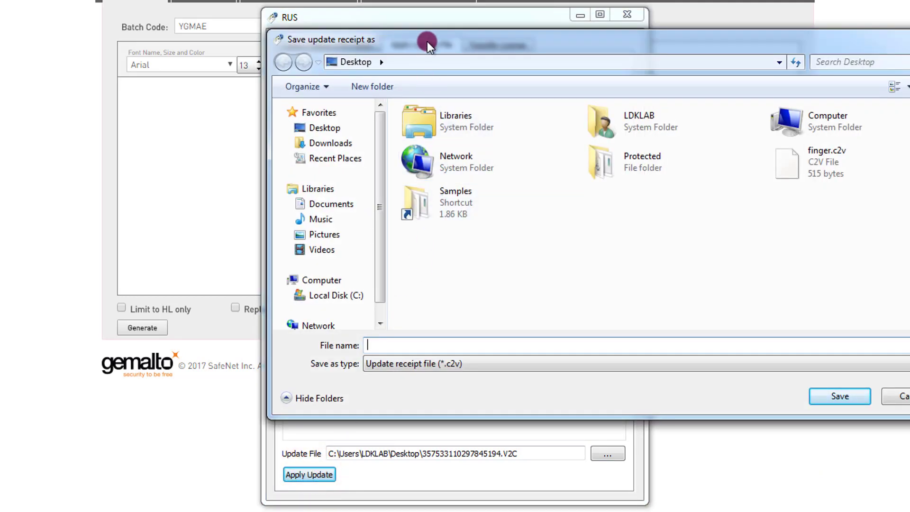
Step: Save the update receipt to the Desktop
{"action": "left_click_drag", "start_coordinate": [428, 39], "coordinate": [429, 51]}
{"action": "left_click", "coordinate": [398, 354]}
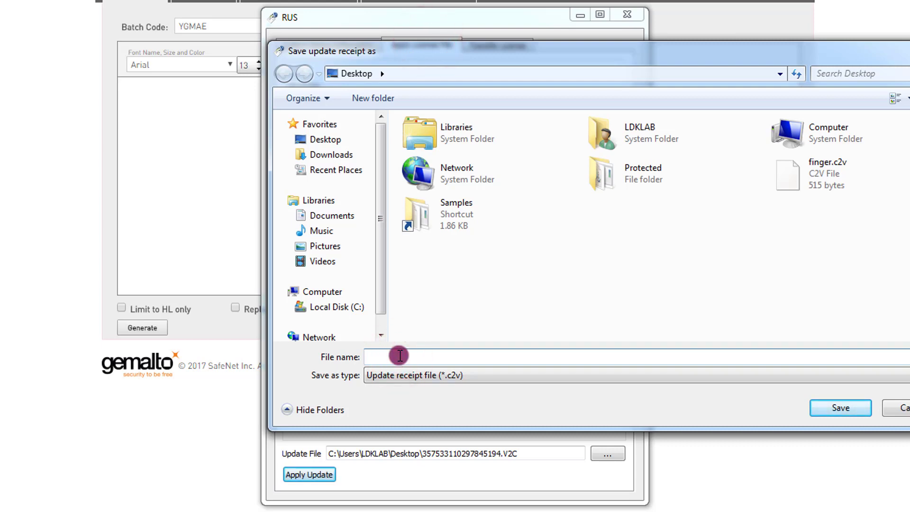
{"action": "type", "text": "recipt"}
{"action": "left_click", "coordinate": [329, 140]}
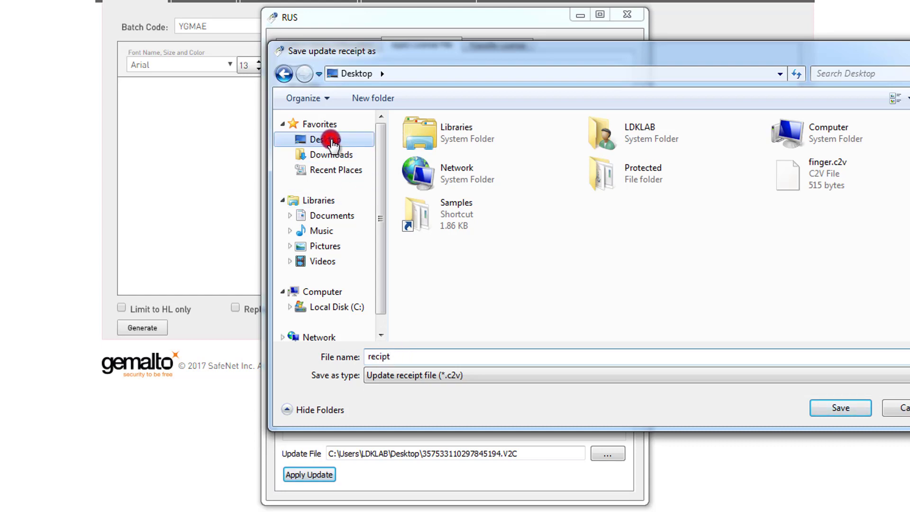
{"action": "left_click", "coordinate": [825, 411]}
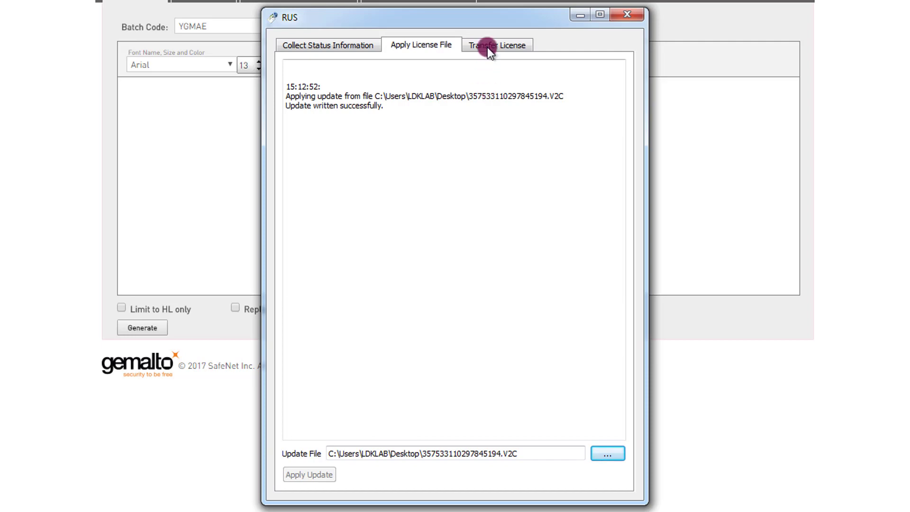
{"action": "left_click", "coordinate": [503, 45]}
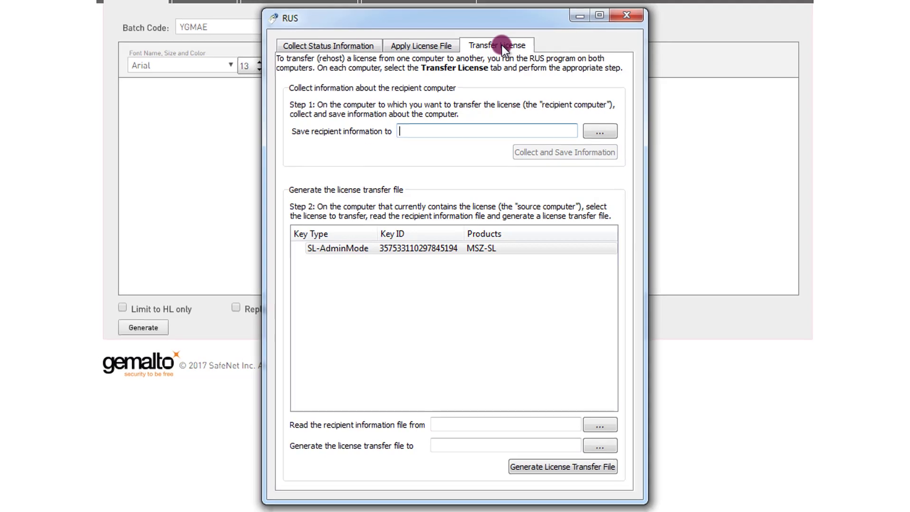
{"action": "left_click", "coordinate": [438, 90]}
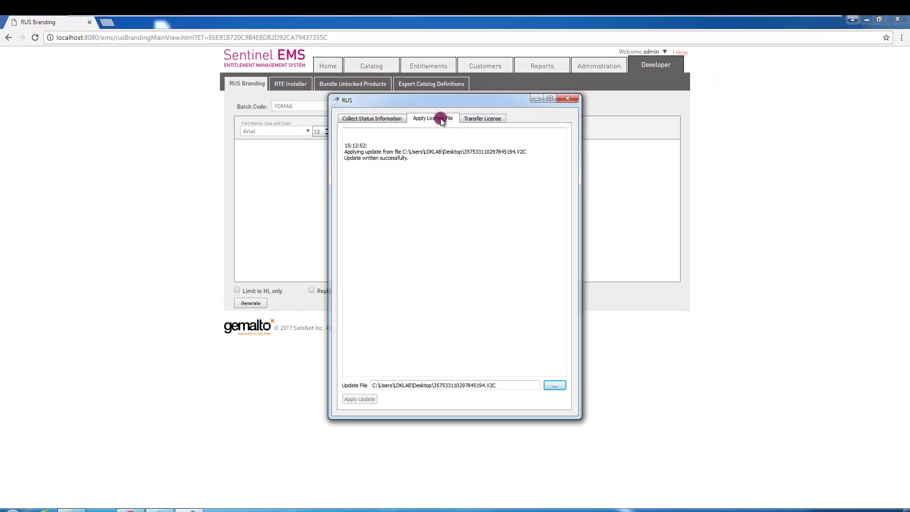